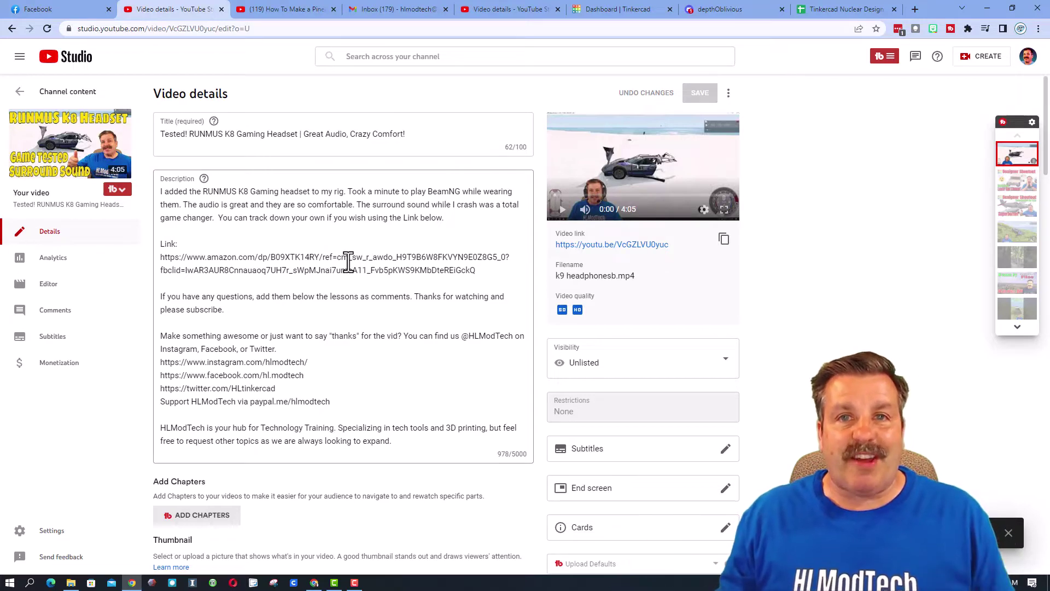
# Scroll the headset video's details page down to the Best Practices section.
pyautogui.scroll(-5, 819, 234)
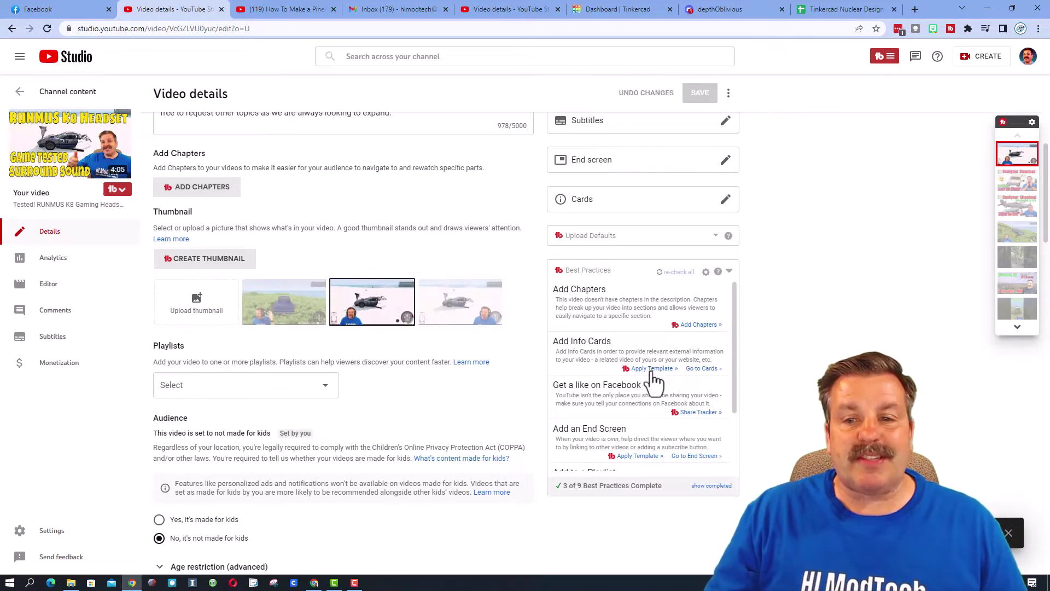
# Apply all five cards from the '7 unog speedy hillclimb leo website' template to the video.
pyautogui.click(653, 368)
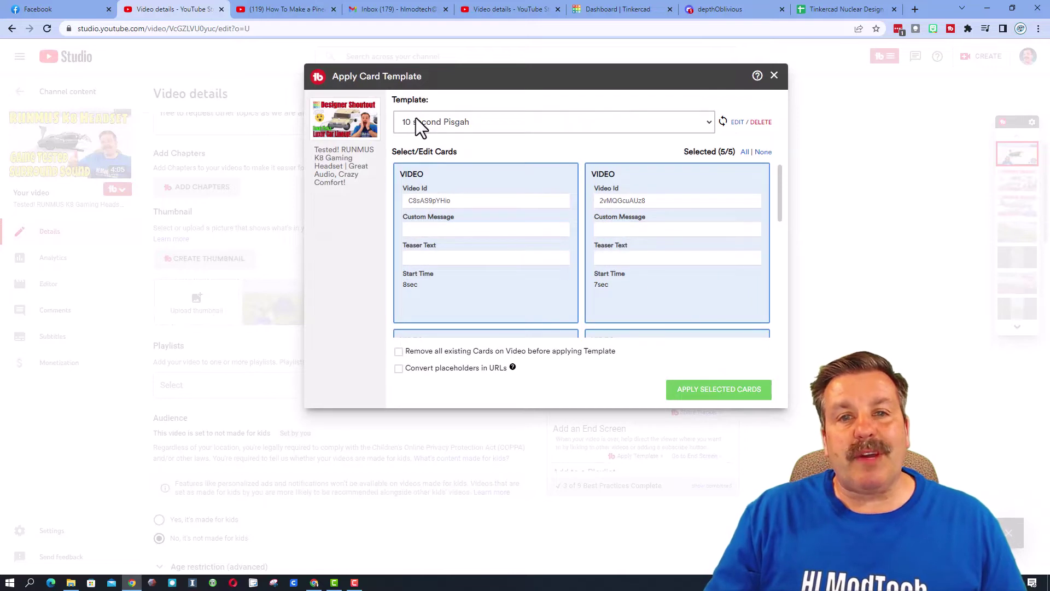
pyautogui.click(416, 119)
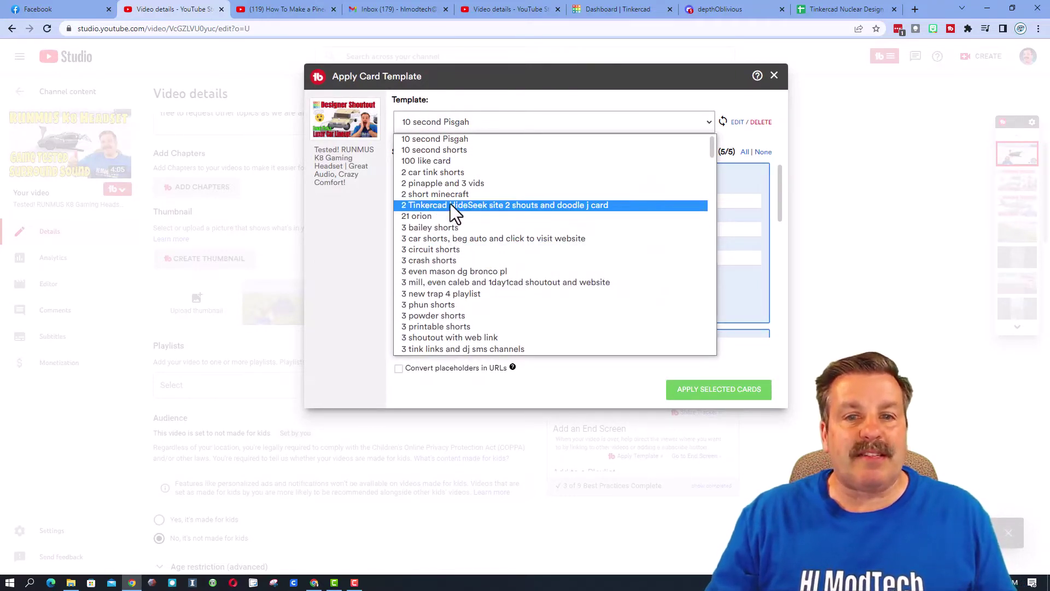
pyautogui.scroll(-5, 450, 209)
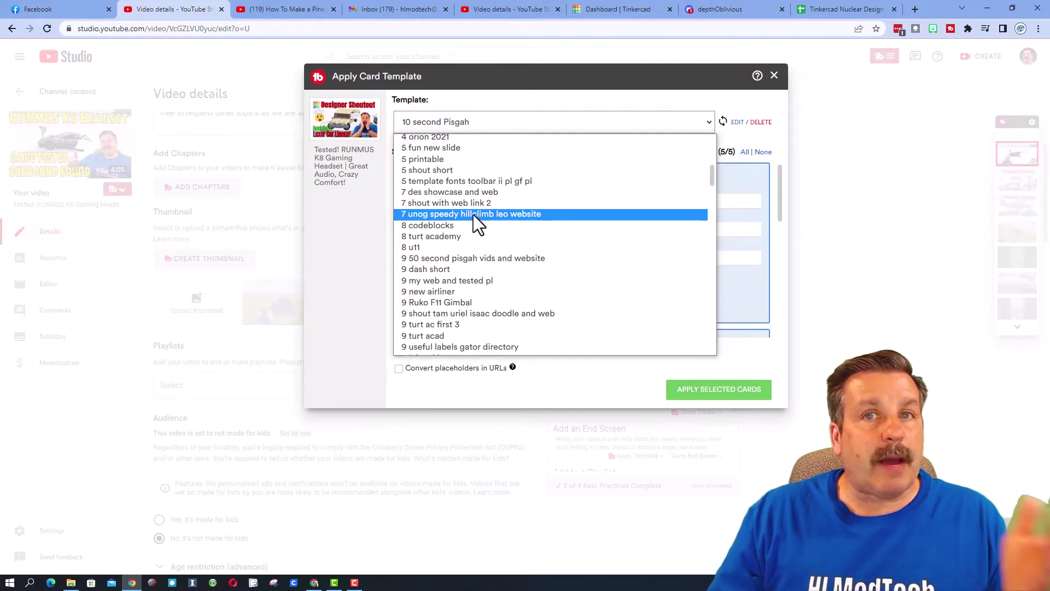
pyautogui.click(474, 214)
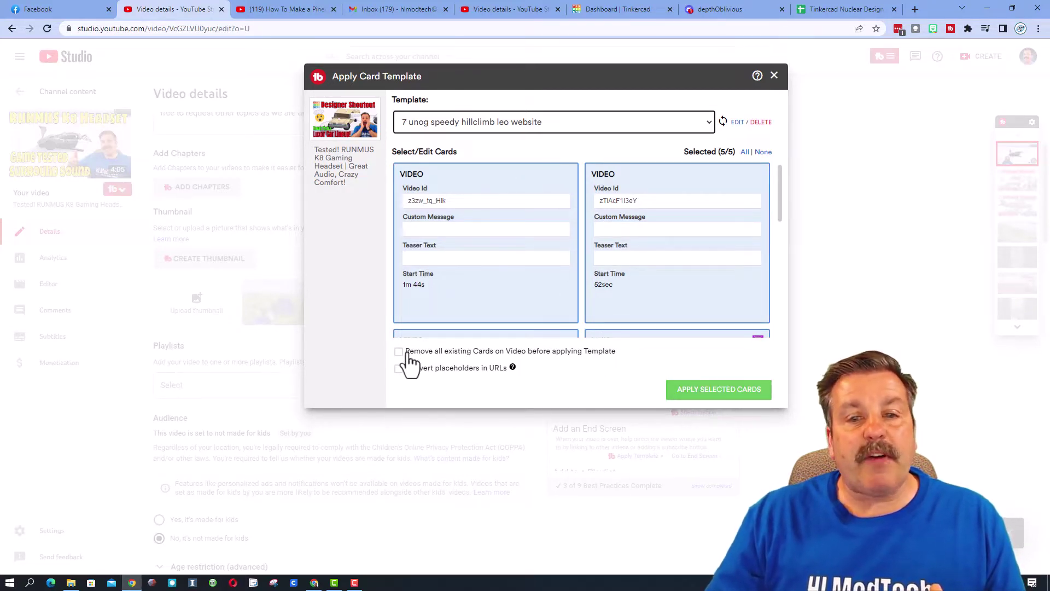
pyautogui.click(695, 389)
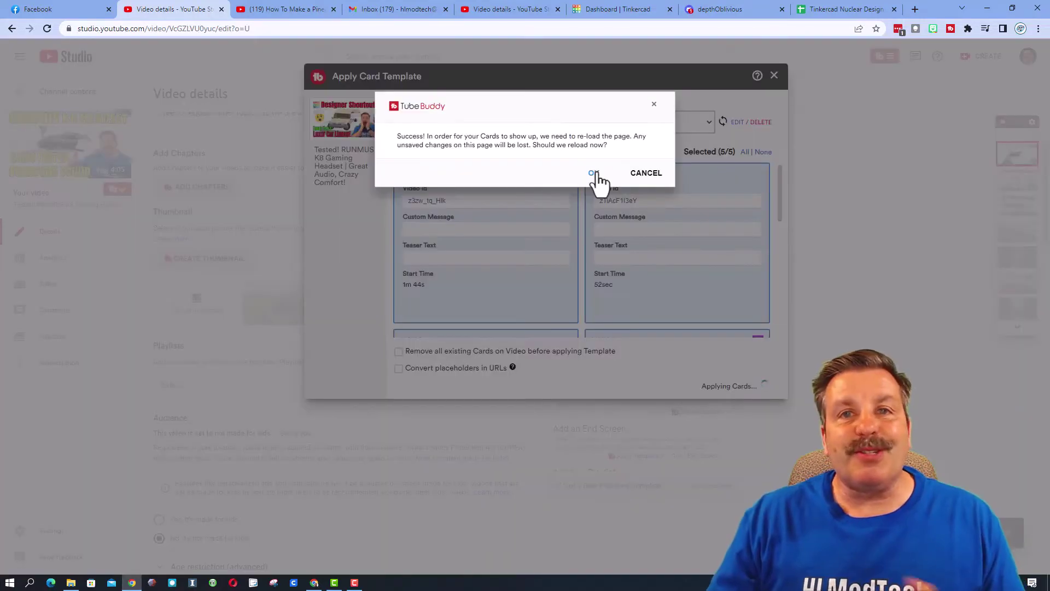
# Reload the page and open the video's cards editor.
pyautogui.click(594, 174)
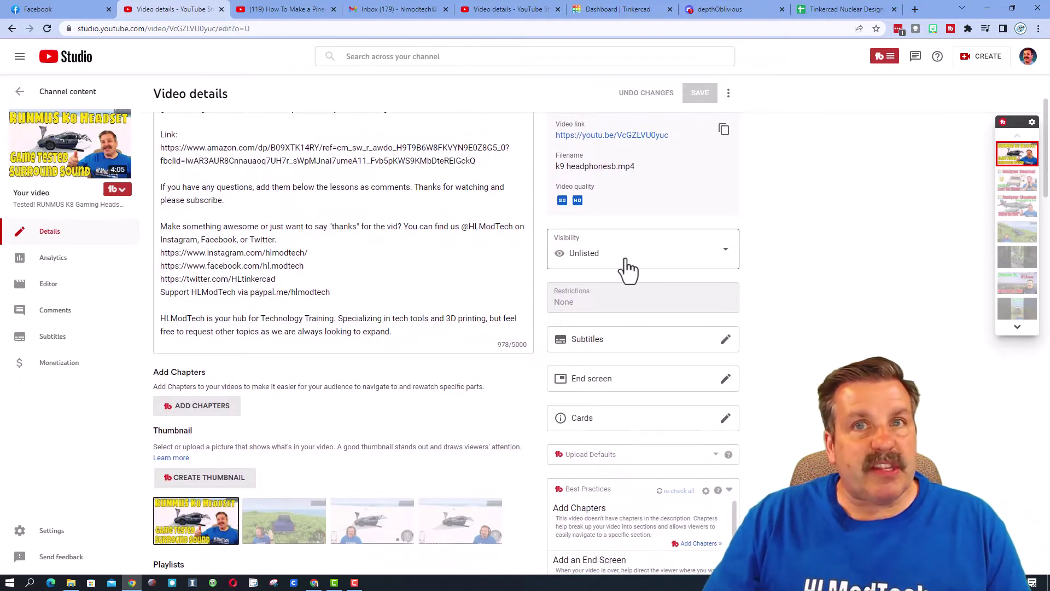
pyautogui.scroll(-3, 664, 280)
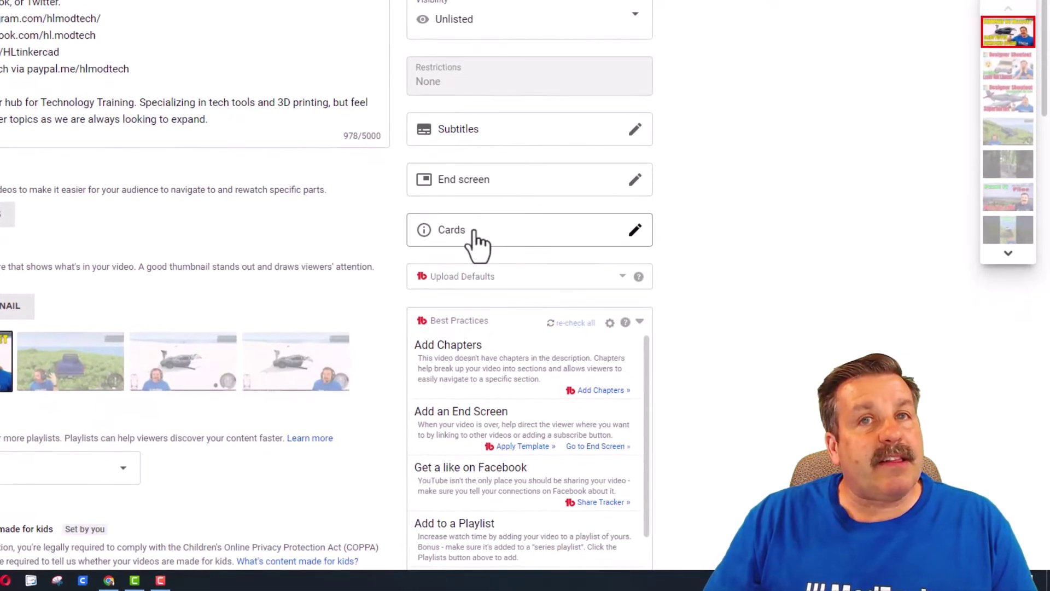
pyautogui.click(474, 232)
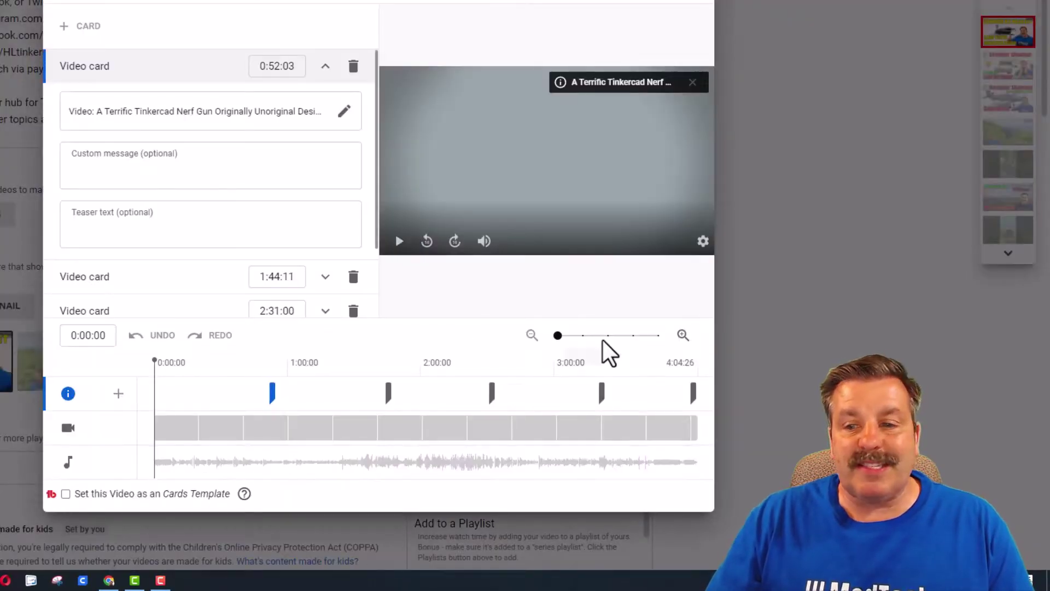
# Retime the cards: first video card to 0:41:12, fourth to 2:37:11, link card to 3:09:19.
pyautogui.moveTo(272, 394); pyautogui.dragTo(248, 394)
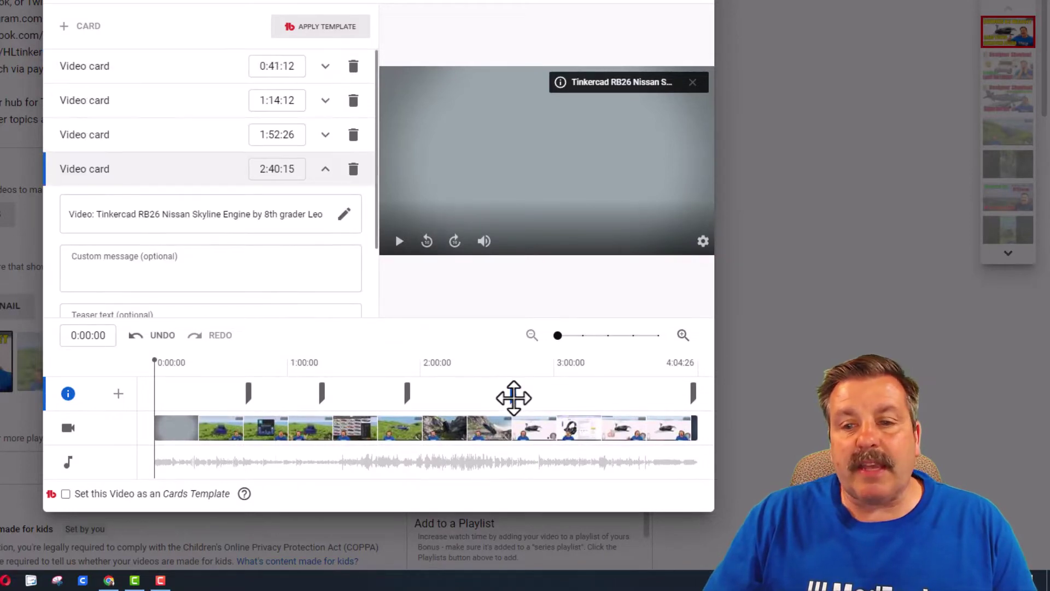
pyautogui.moveTo(513, 398); pyautogui.dragTo(507, 395)
pyautogui.moveTo(693, 393); pyautogui.dragTo(560, 394)
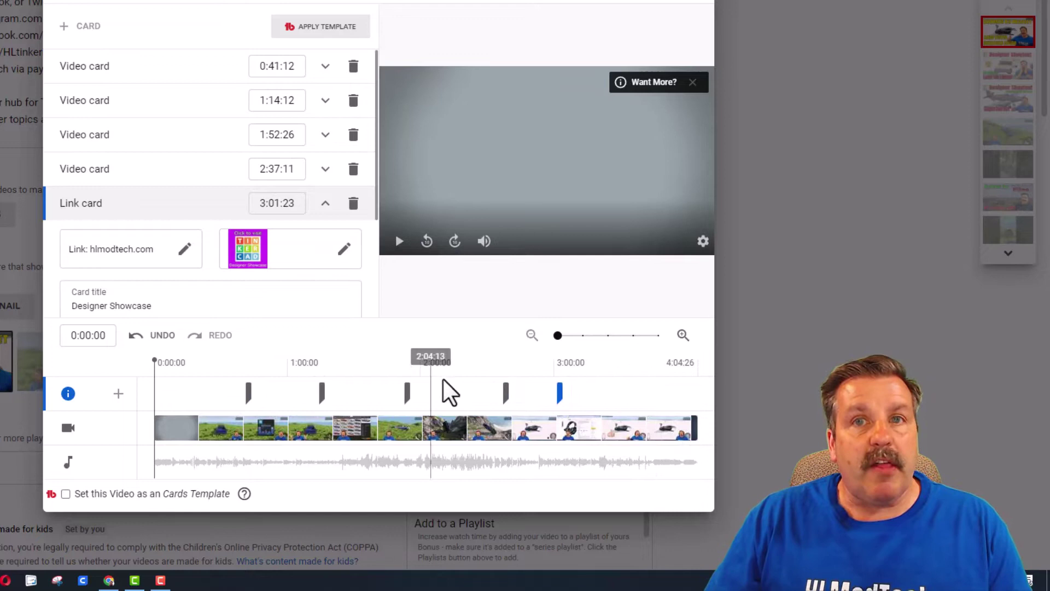
pyautogui.moveTo(561, 394); pyautogui.dragTo(577, 394)
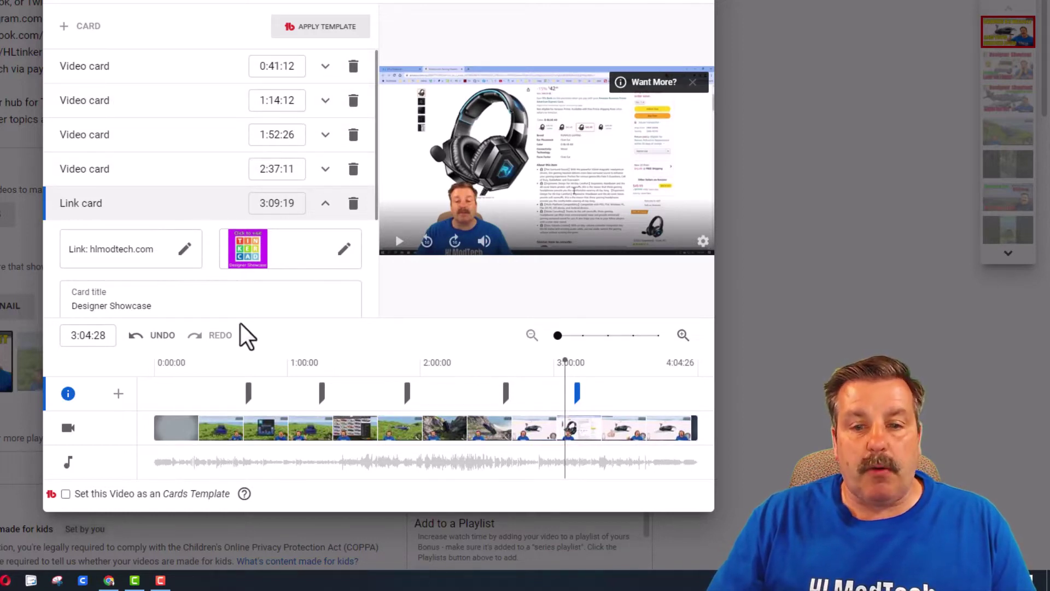
# Relink the first video card to the RUNMUS K1BPRO headset video via a 'gamin' search.
pyautogui.click(251, 387)
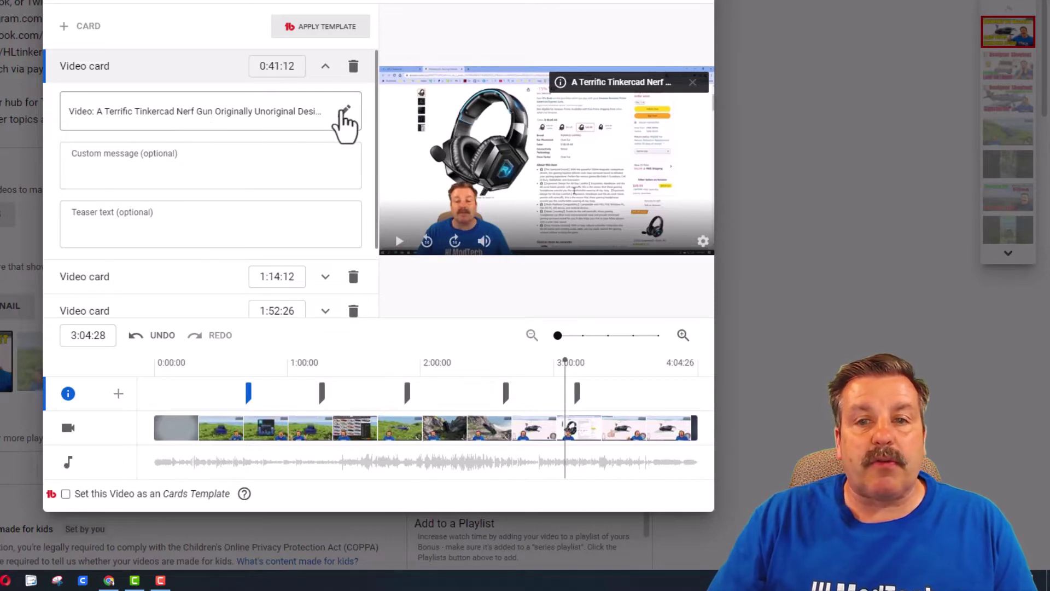
pyautogui.click(343, 111)
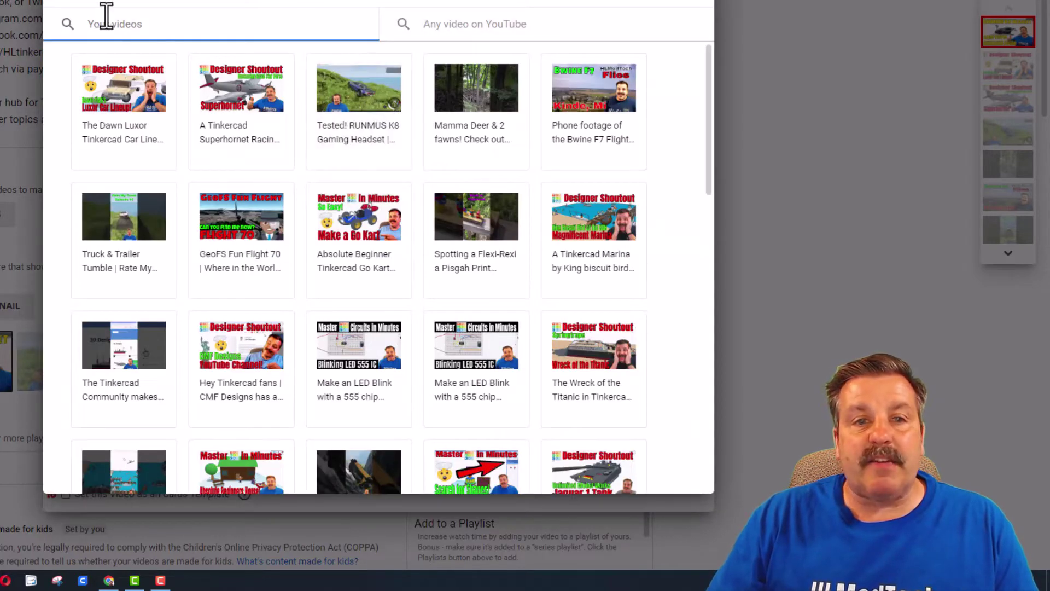
pyautogui.write('gamin')
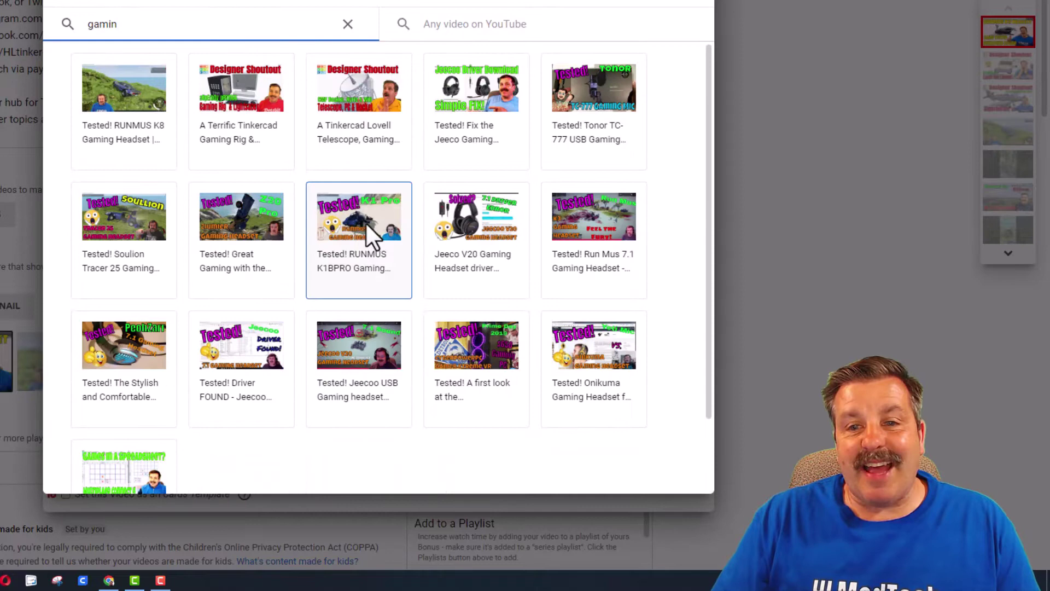
pyautogui.click(356, 222)
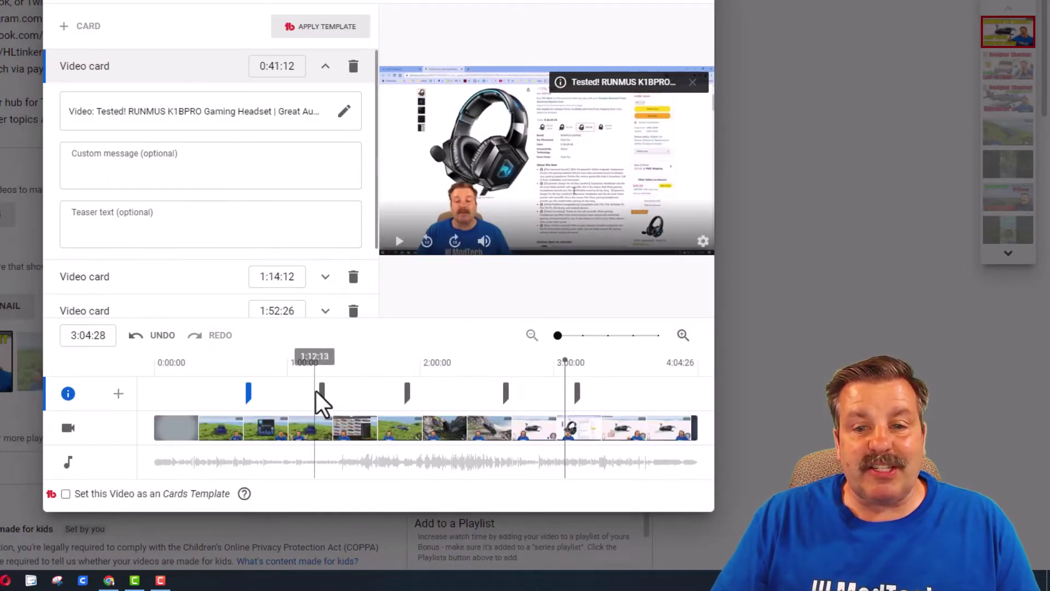
# Link the 1:14:12 card to the Go Kart tutorial video.
pyautogui.click(323, 391)
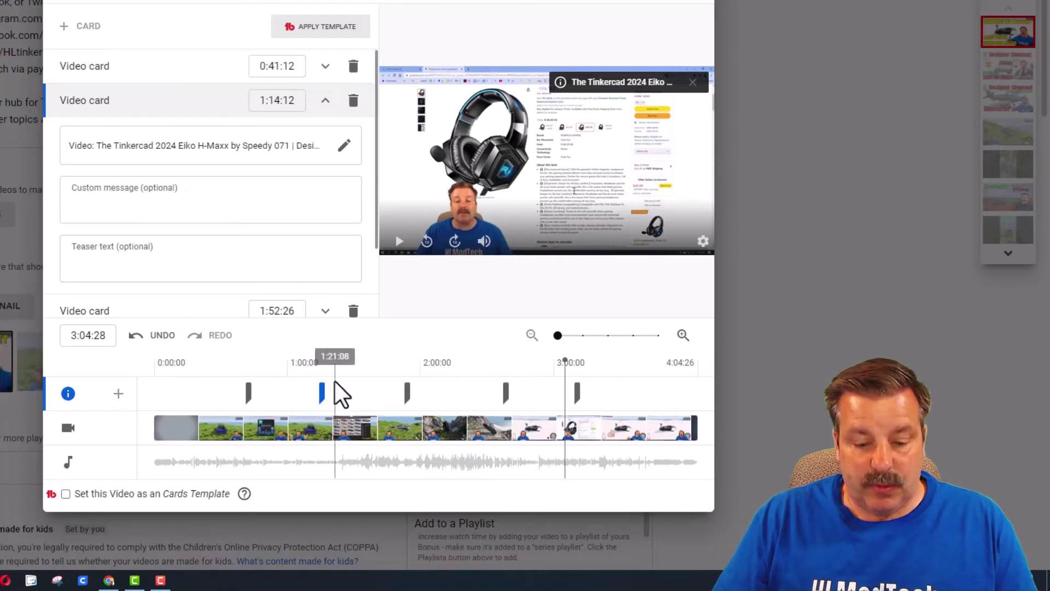
pyautogui.click(340, 393)
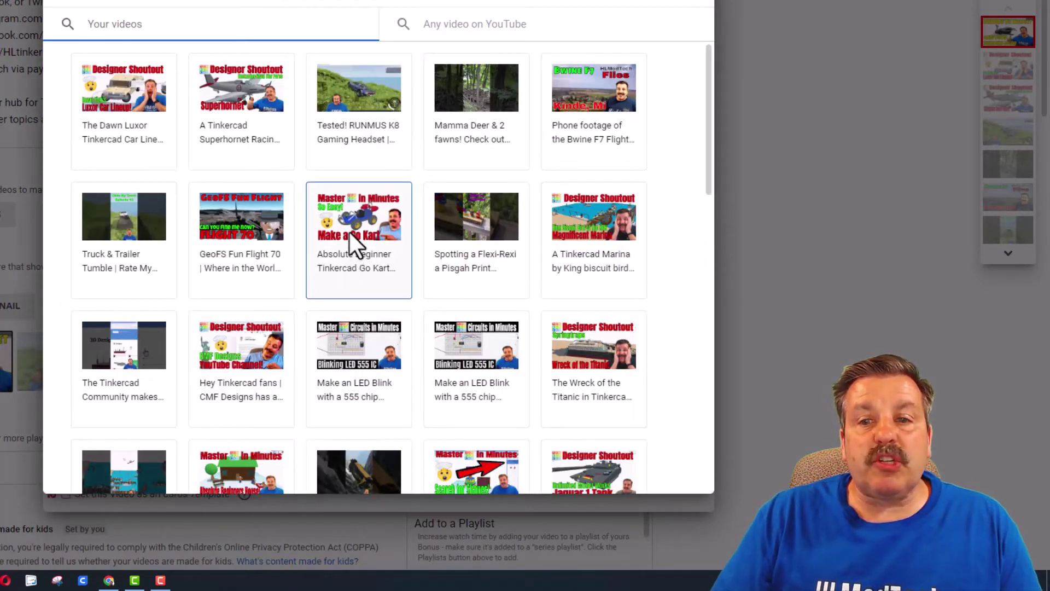
pyautogui.click(347, 246)
pyautogui.click(417, 393)
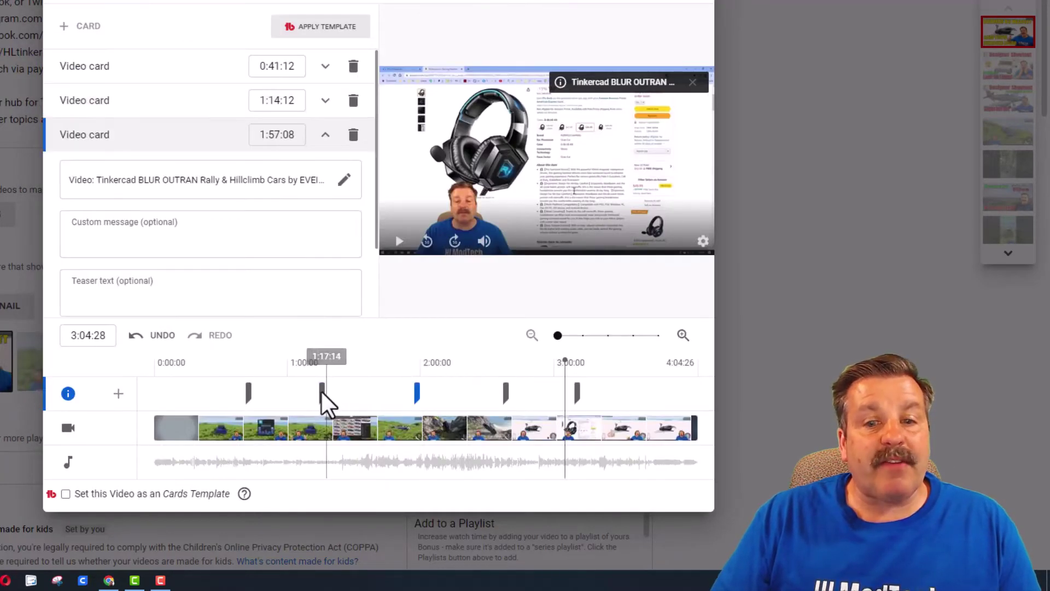
pyautogui.click(322, 392)
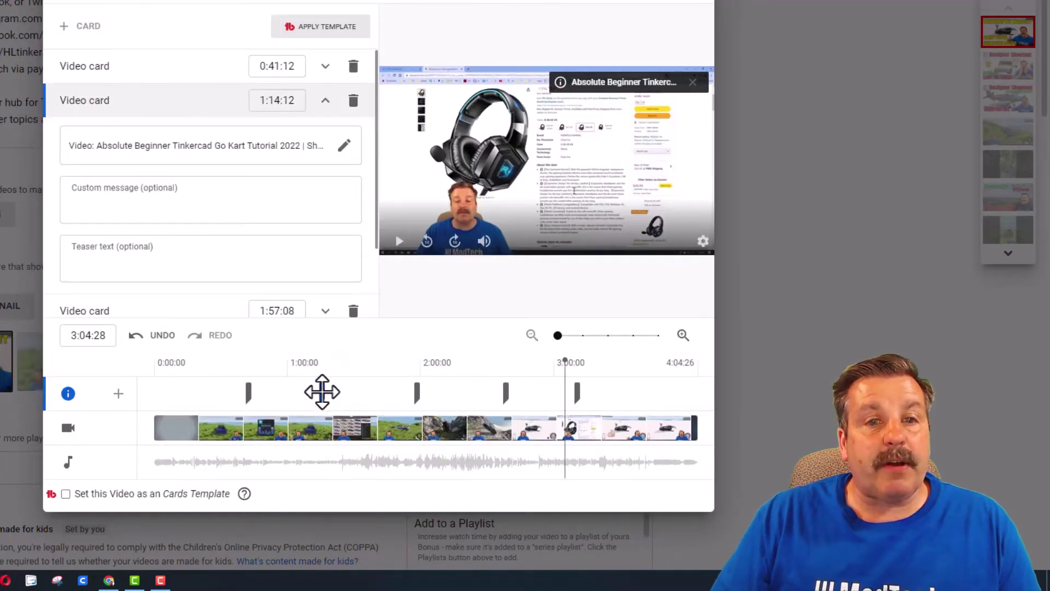
# Link the 1:57:08 card to the Absolute Beginners Tinkercad House video.
pyautogui.click(416, 392)
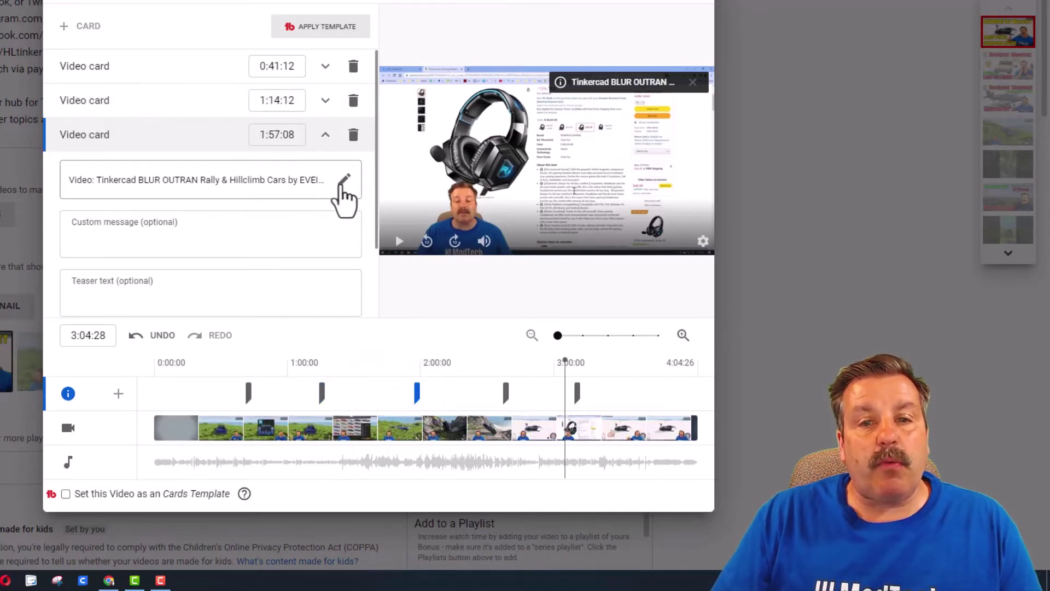
pyautogui.click(345, 181)
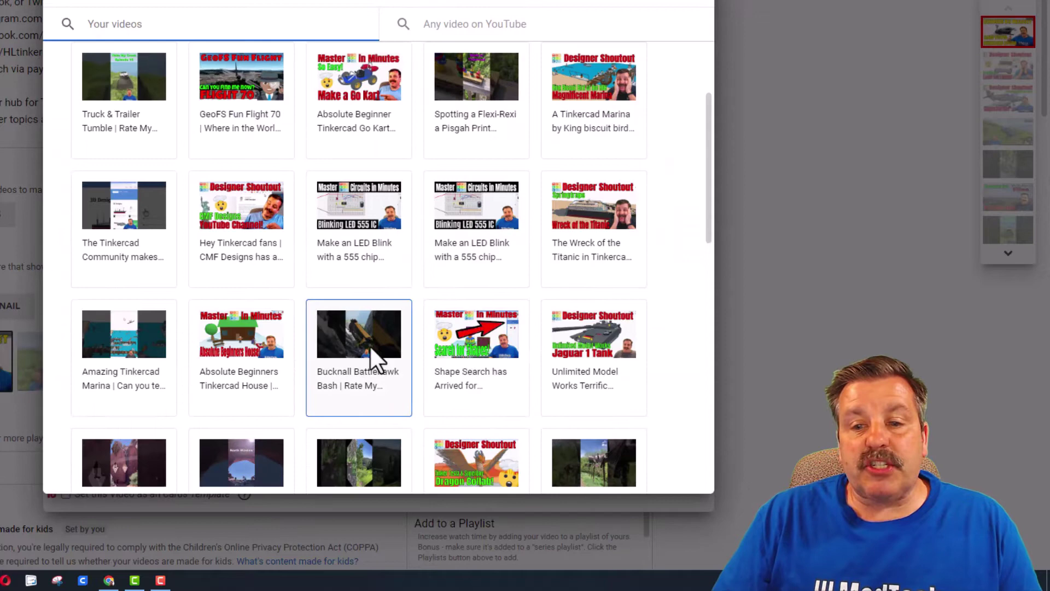
pyautogui.click(241, 335)
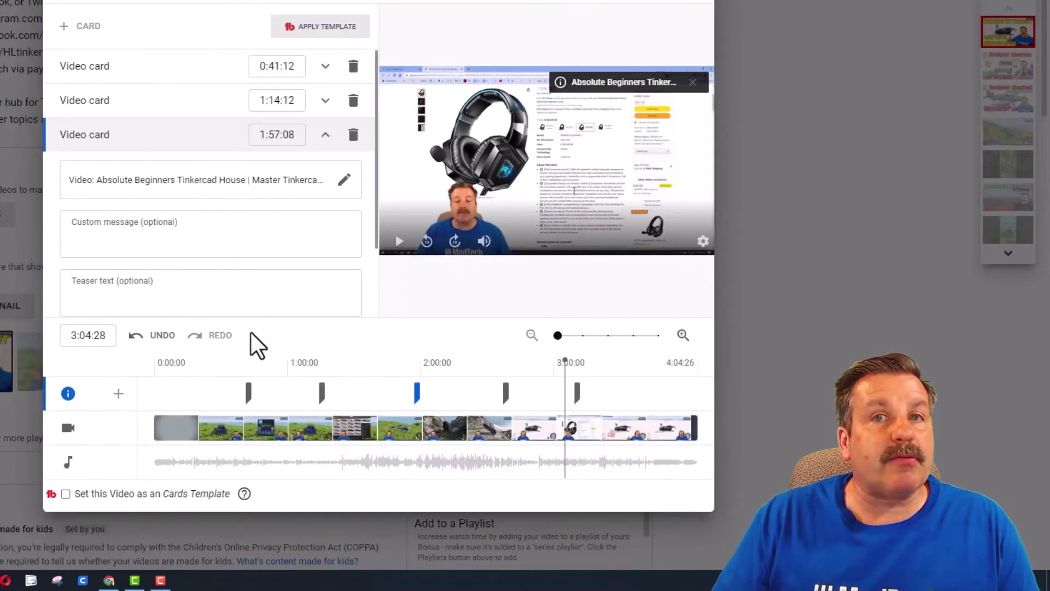
# Move the late card to 2:33:17, save the layout as template 'headphone', and save the cards.
pyautogui.moveTo(514, 392); pyautogui.dragTo(506, 392)
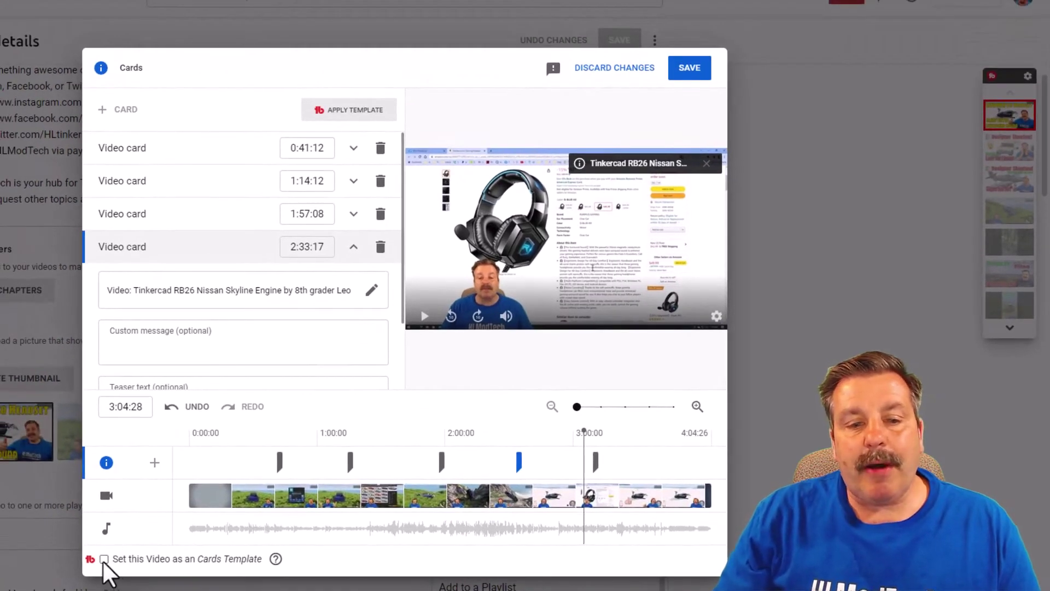
pyautogui.click(104, 559)
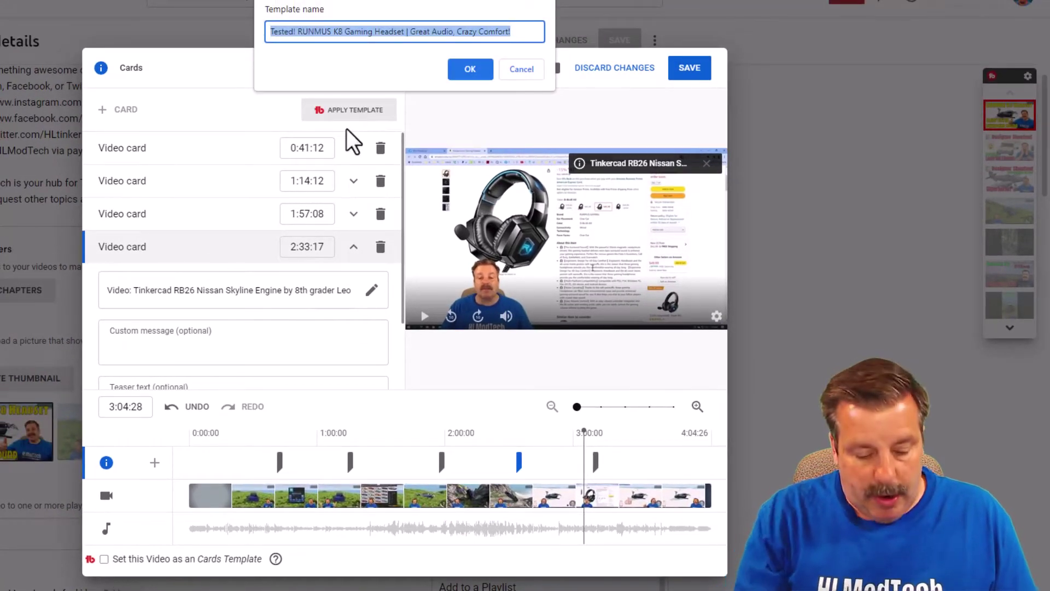
pyautogui.write('headphone')
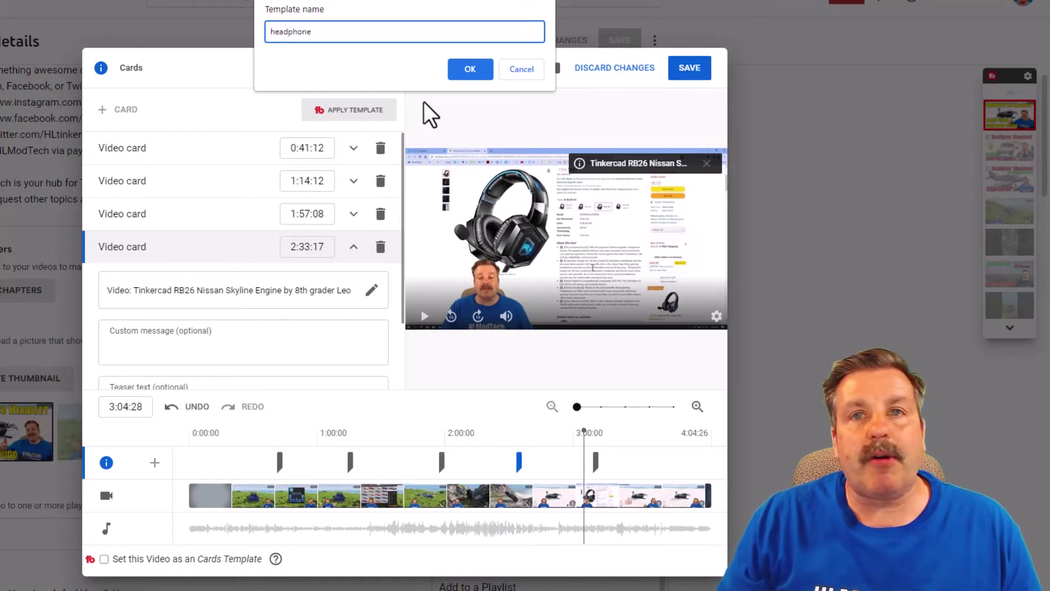
pyautogui.click(466, 70)
pyautogui.click(689, 70)
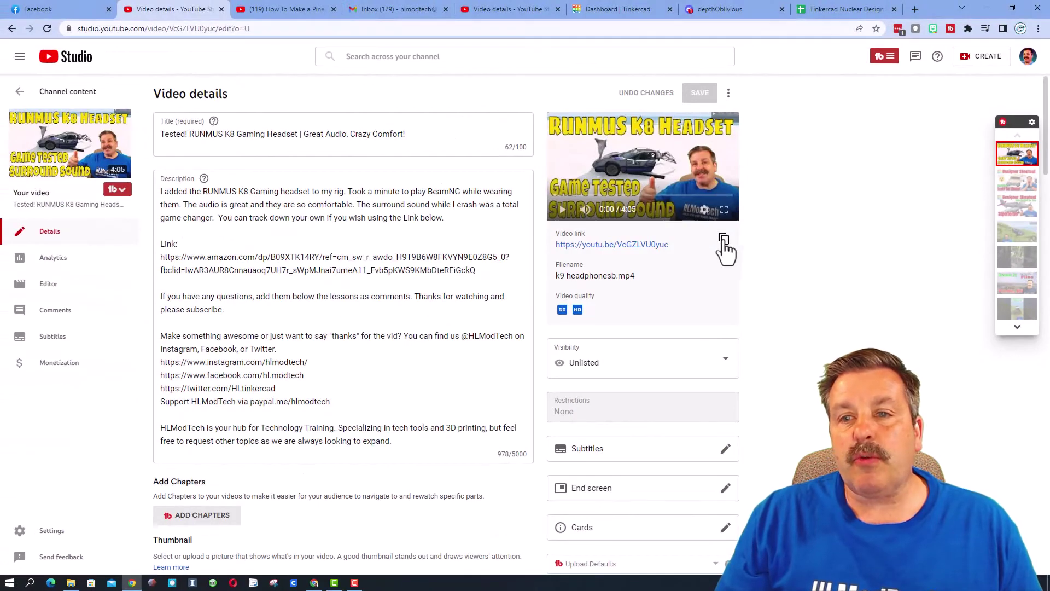
# Copy the headset video's share link and open it in a new browser tab.
pyautogui.click(724, 240)
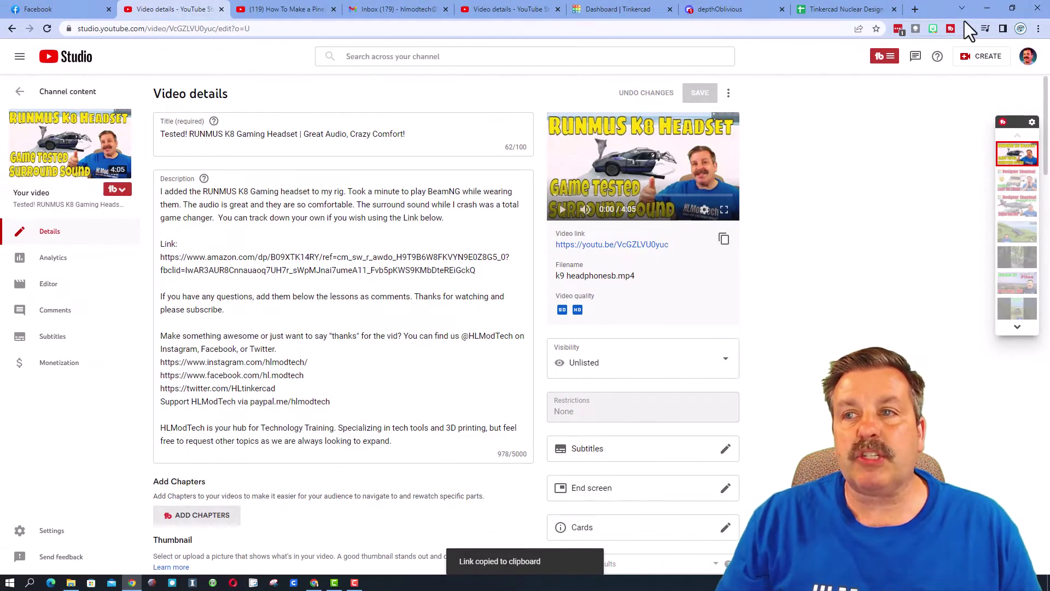
pyautogui.hotkey('alt', 'Tab')
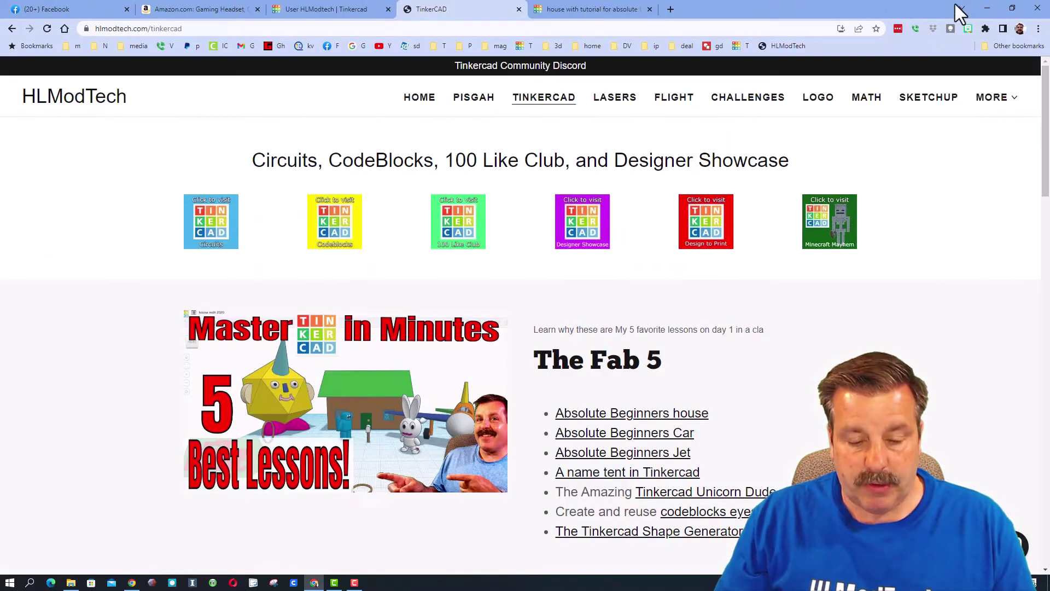
pyautogui.click(671, 9)
pyautogui.rightClick(630, 27)
pyautogui.click(668, 112)
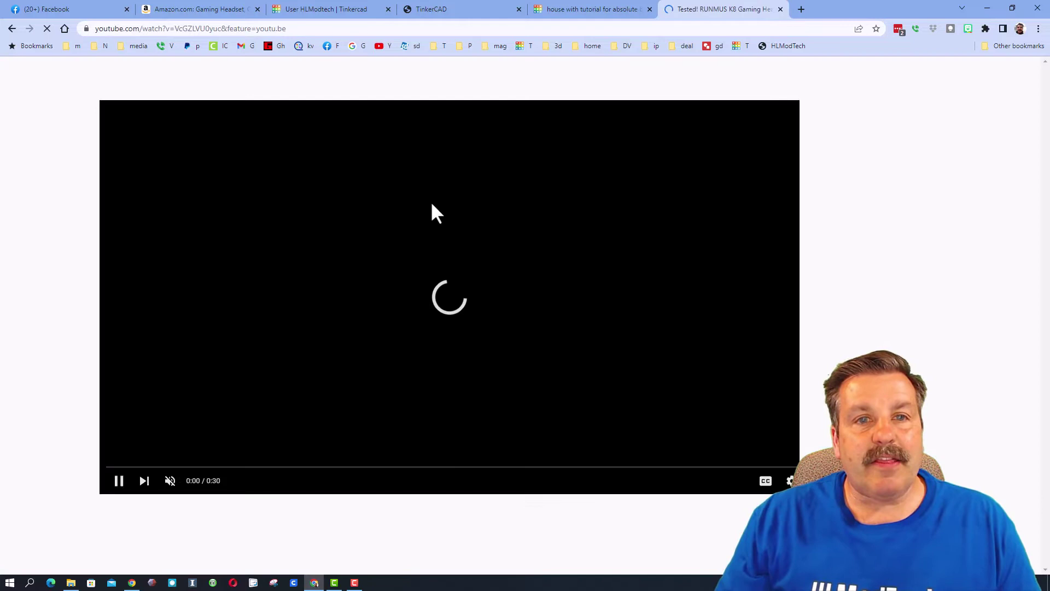
pyautogui.click(124, 482)
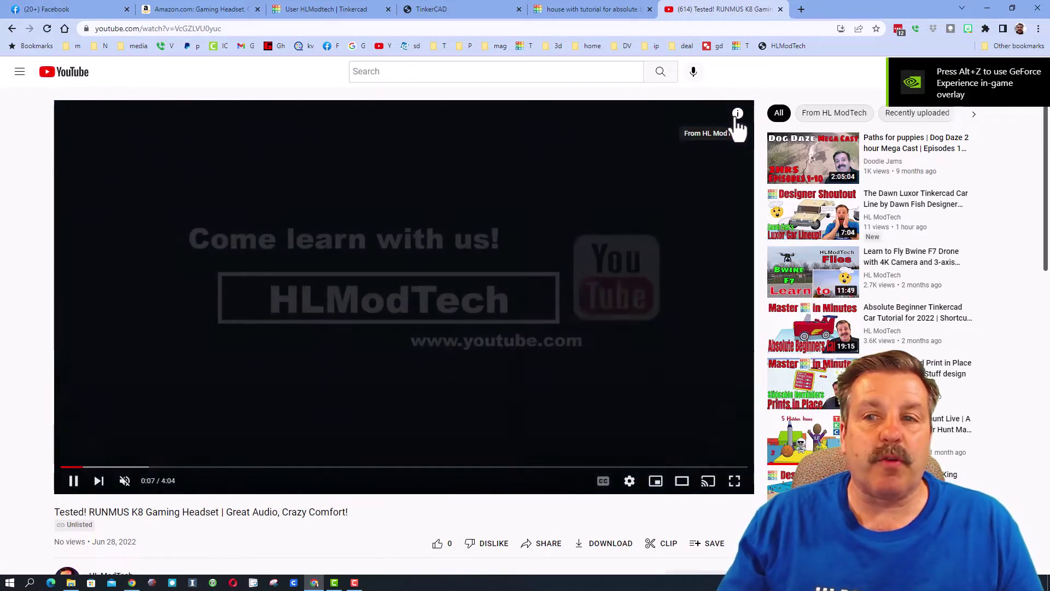
# Show the player's cards panel and review the listed HL ModTech videos.
pyautogui.click(736, 115)
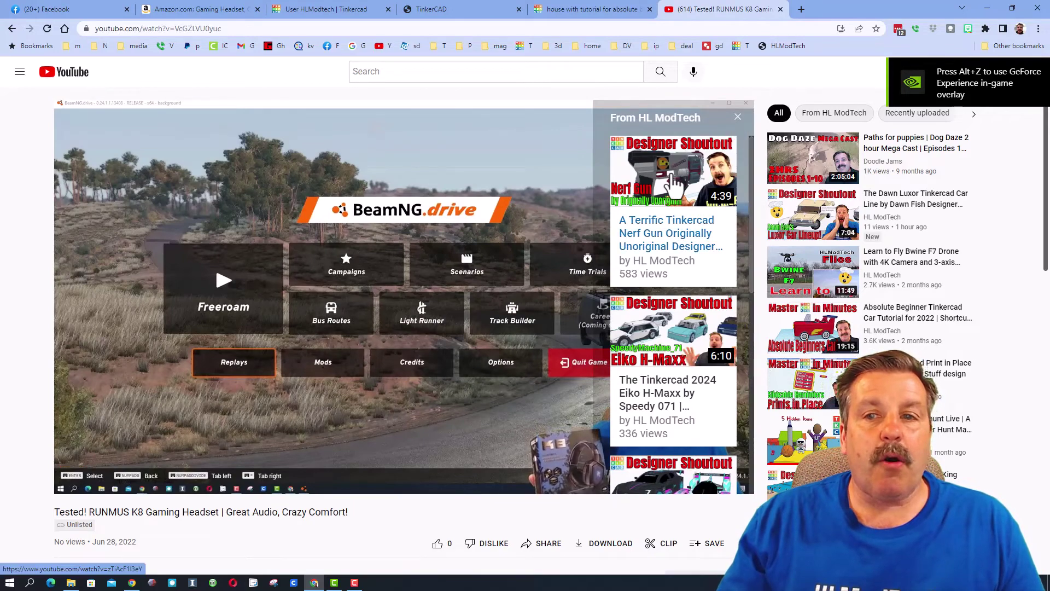
pyautogui.scroll(-8, 665, 210)
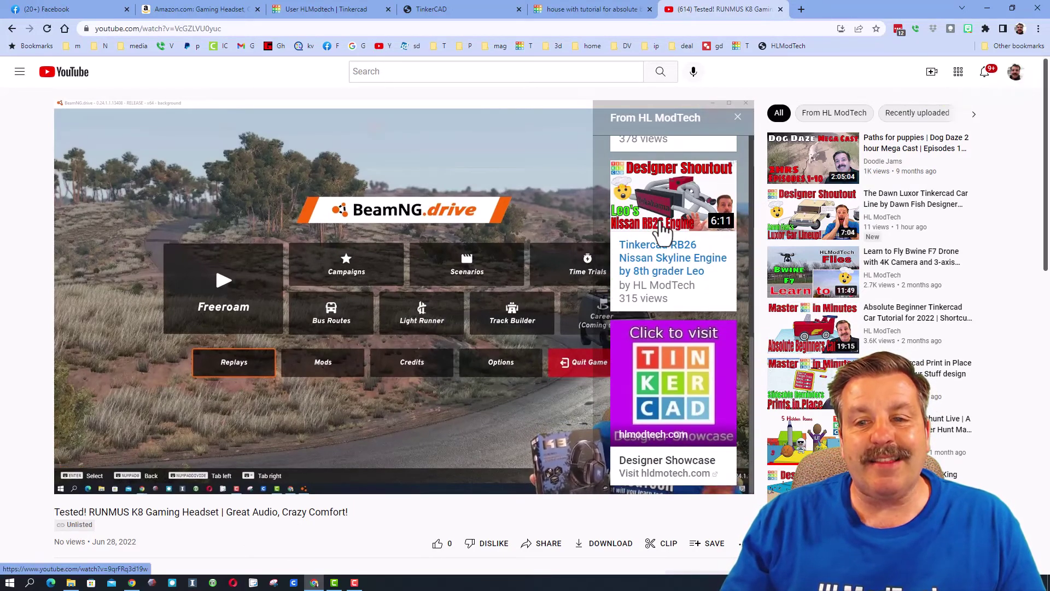
pyautogui.scroll(8, 665, 224)
pyautogui.click(738, 117)
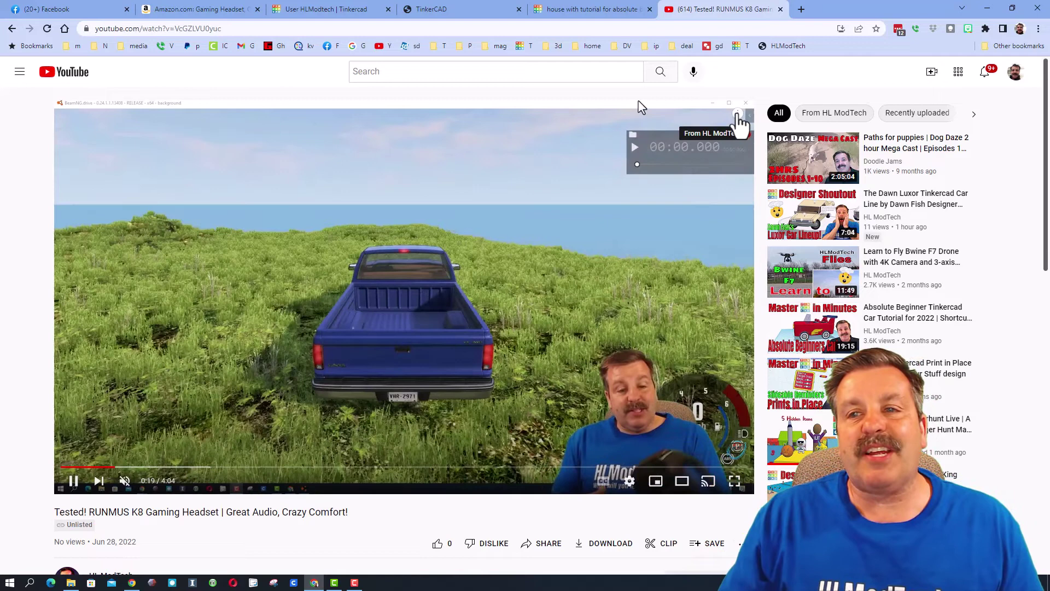
pyautogui.click(738, 115)
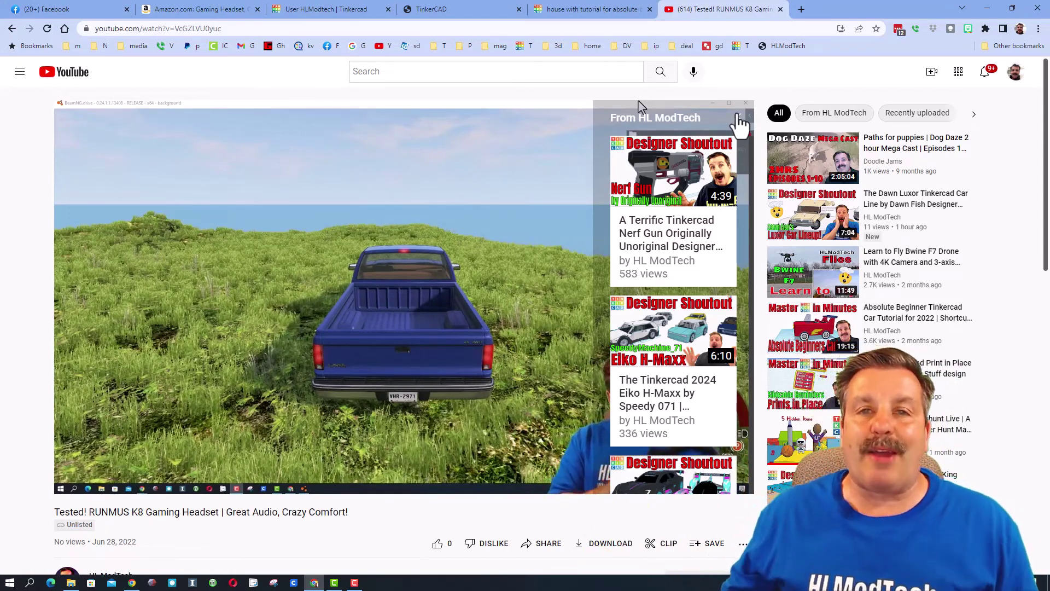
# Switch back to the hlmodtech.com Tinkercad page tab.
pyautogui.hotkey('ctrl', '4')
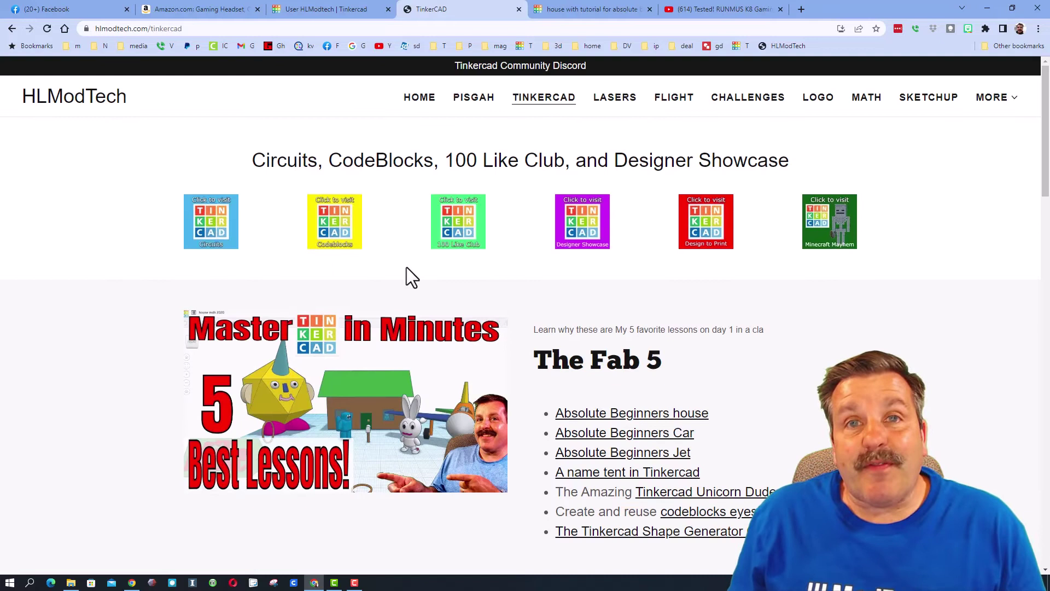